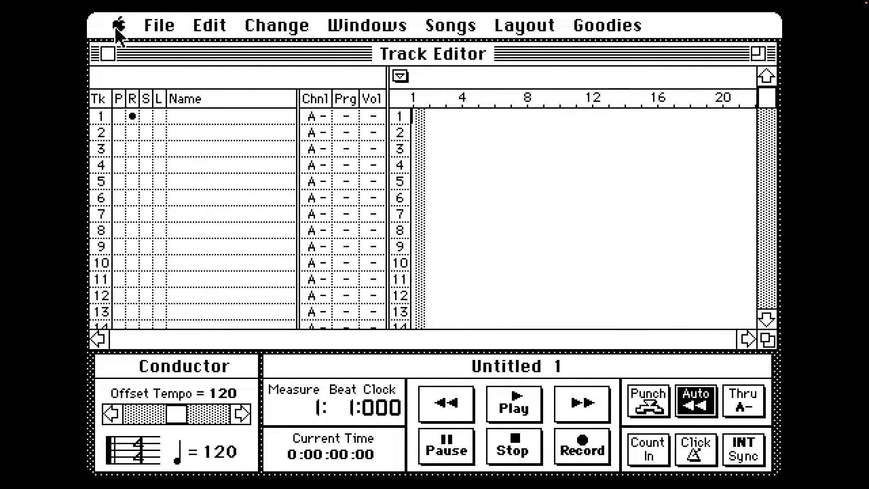
drag(119, 25, 124, 48)
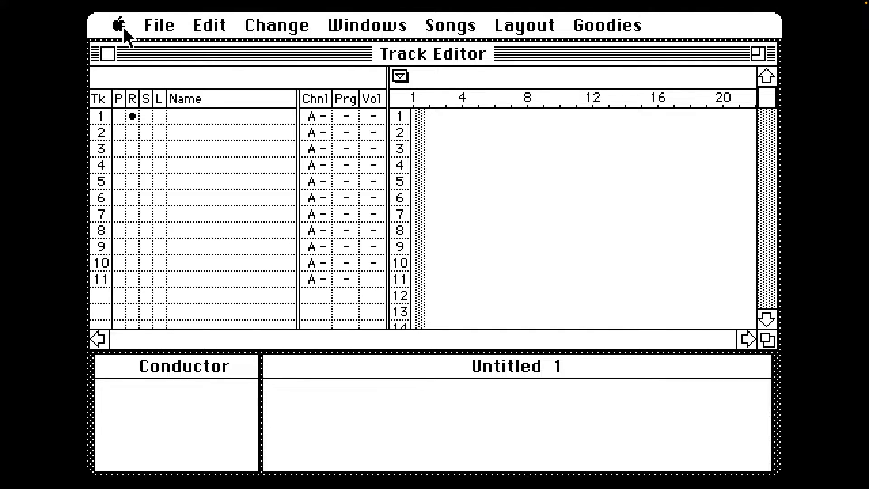
click(124, 28)
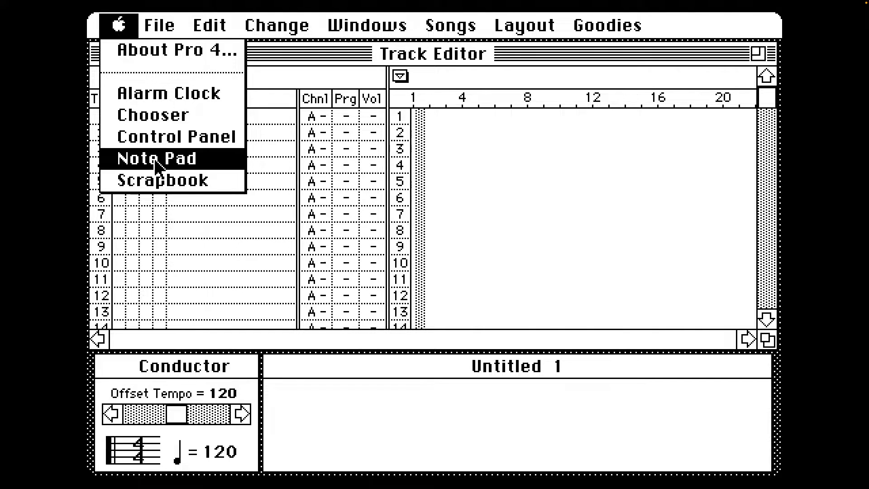
click(120, 114)
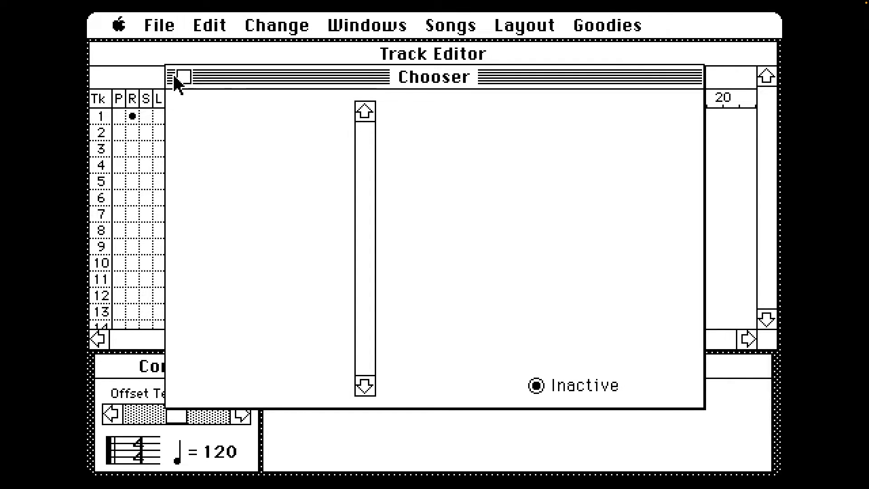
click(181, 77)
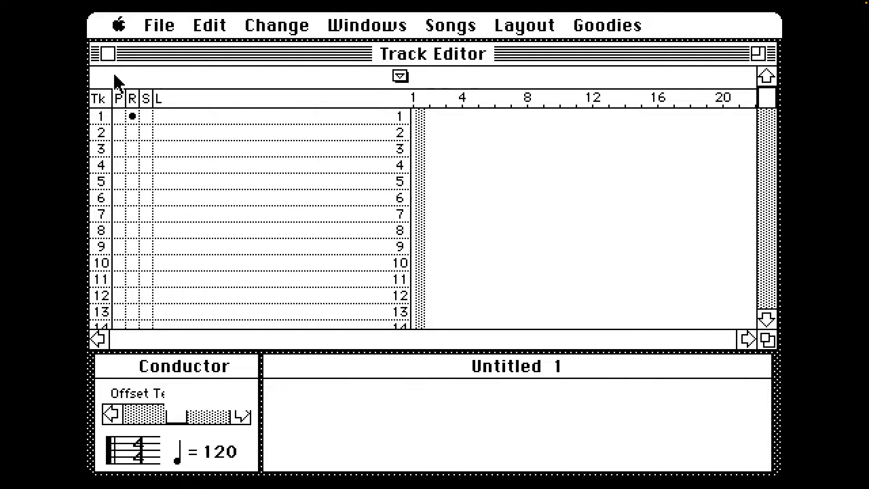
click(154, 36)
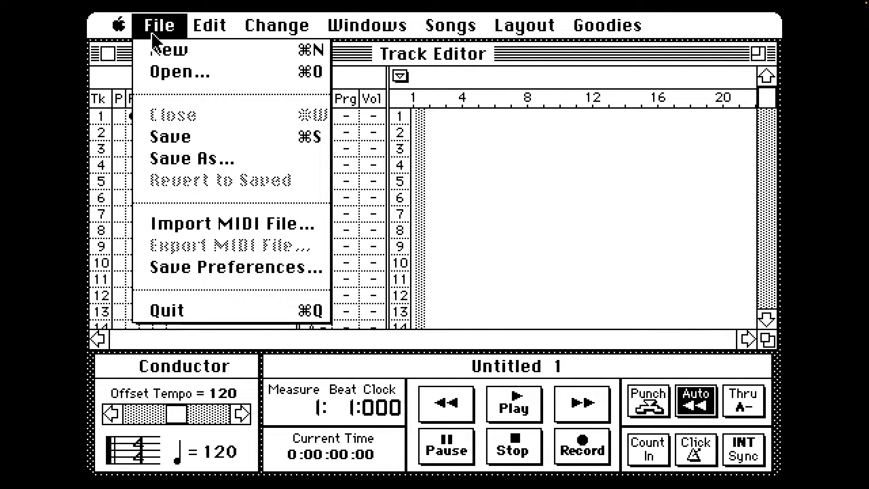
drag(152, 38, 599, 316)
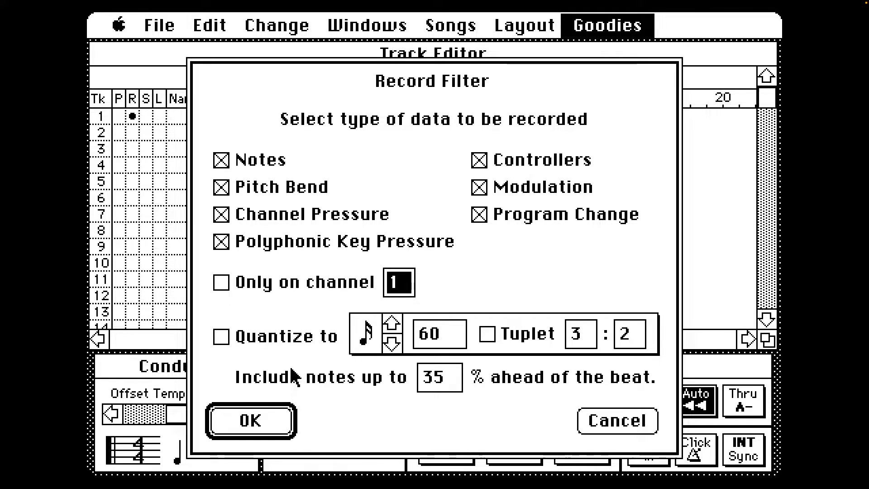
click(598, 414)
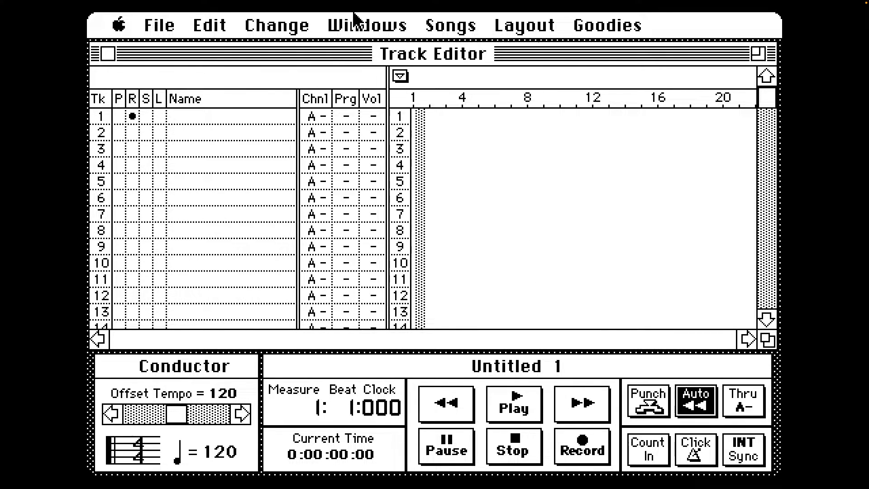
Step: Open Bach Invention #1 (Right hand and Left hand tracks, tempo 176), play it, then stop
drag(353, 14, 186, 82)
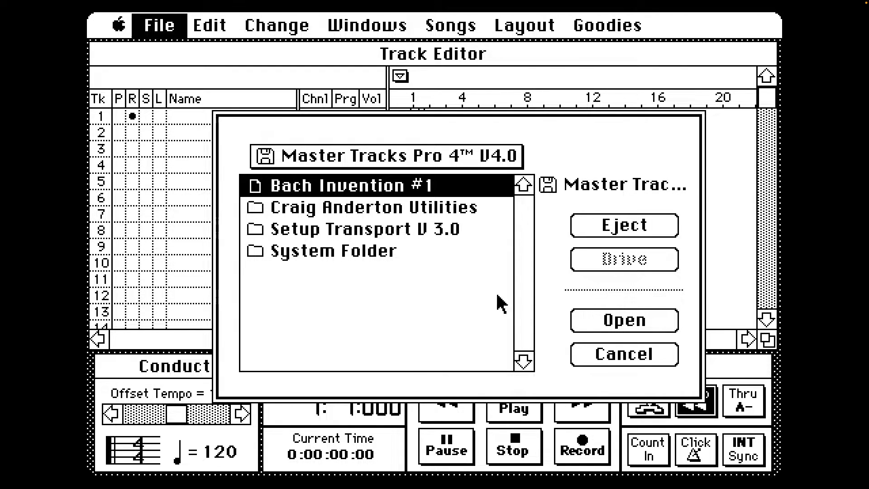
click(596, 320)
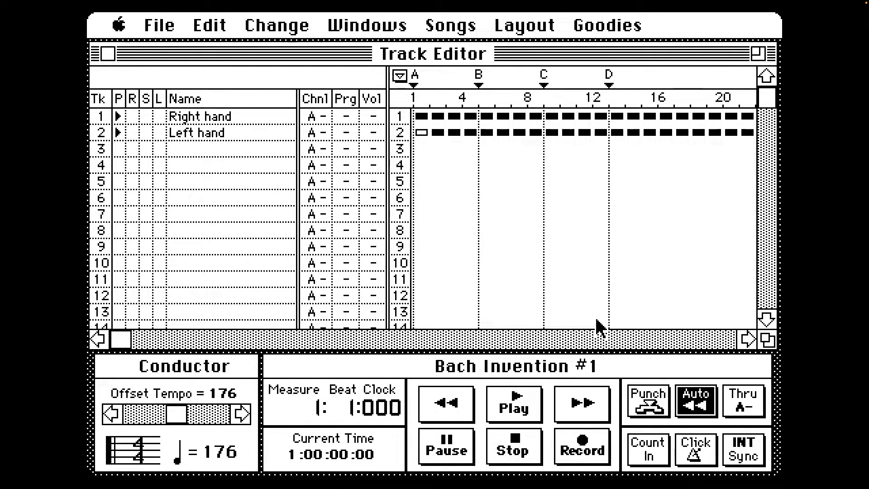
click(516, 409)
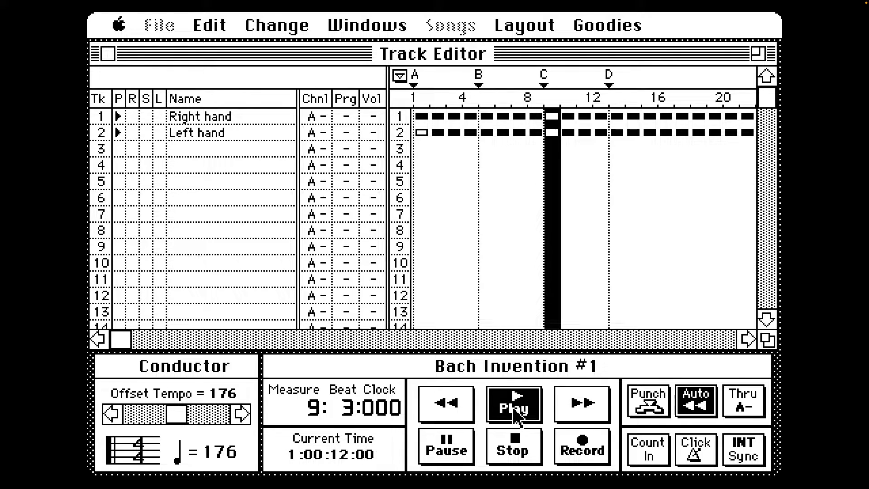
click(515, 446)
Step: Open the Control Panel's Sound settings and raise the speaker volume to 7
click(237, 18)
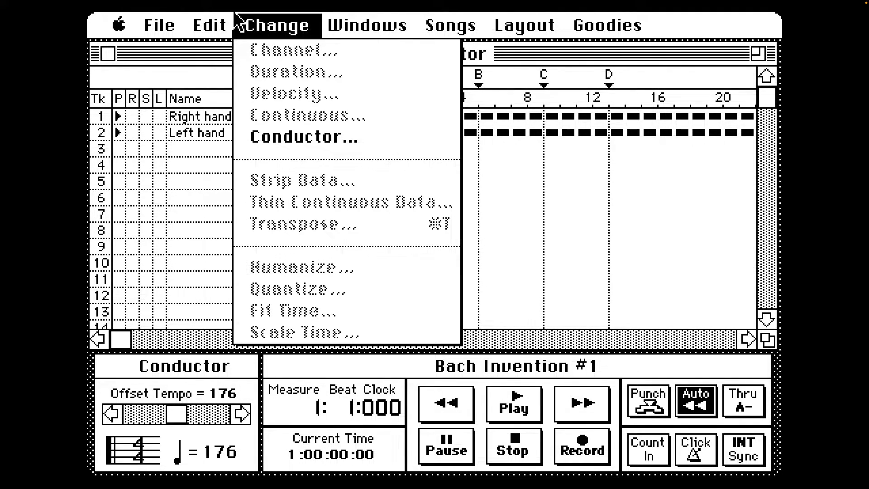
drag(237, 19, 115, 28)
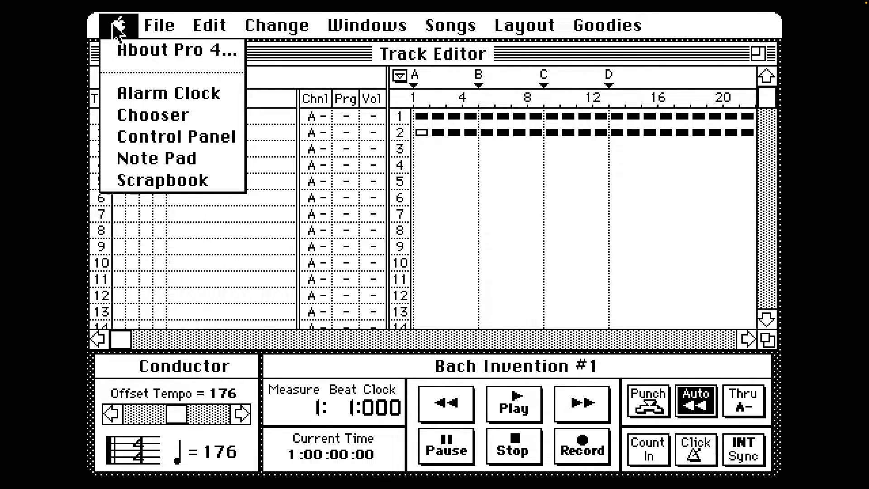
click(134, 137)
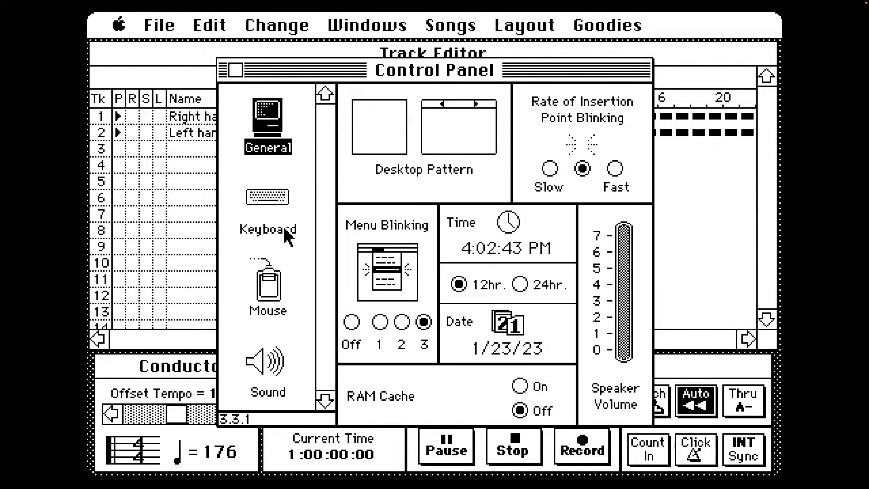
click(272, 378)
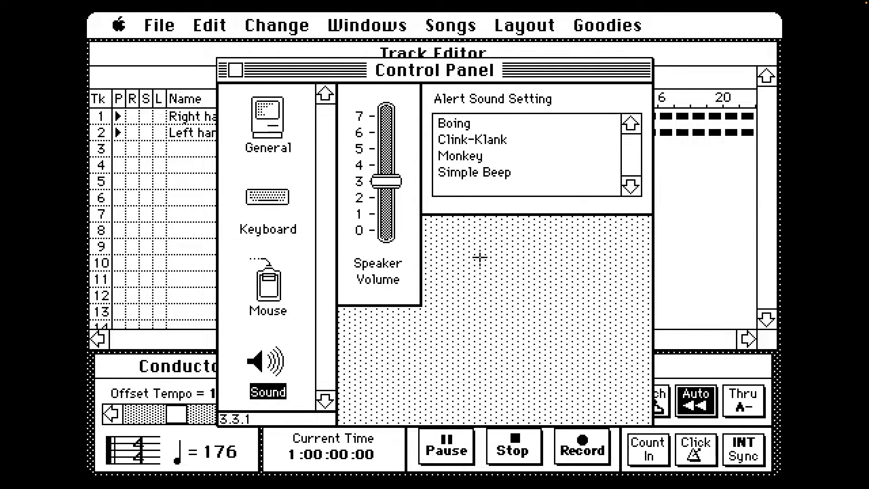
drag(386, 181, 361, 90)
Step: Try Clink-Klank, Boing and Simple Beep, choose Monkey as the alert sound, and close the Control Panel
click(475, 145)
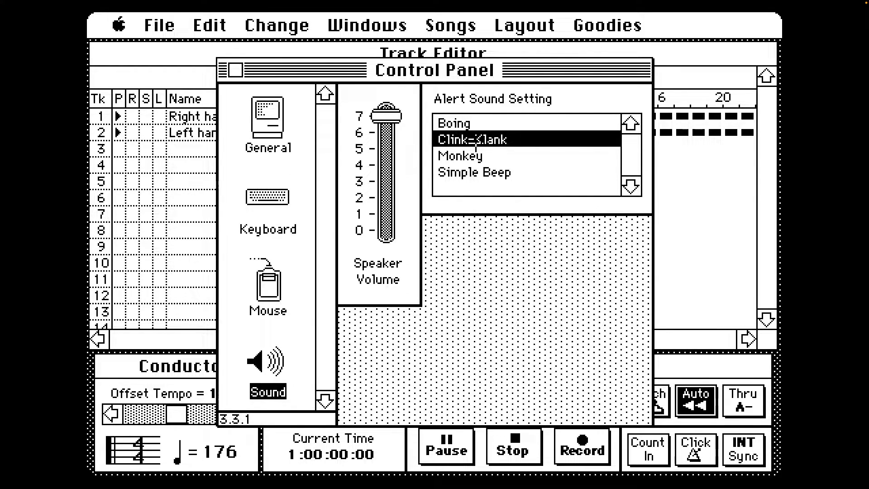
click(462, 122)
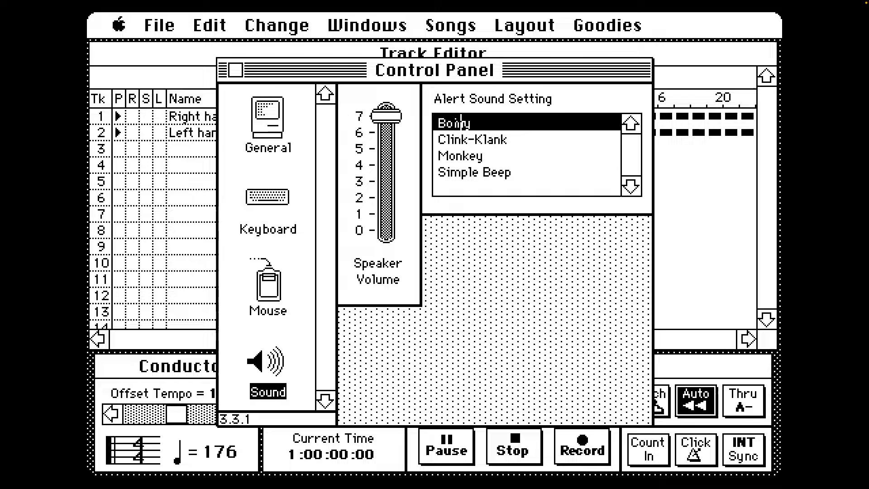
click(463, 172)
click(463, 156)
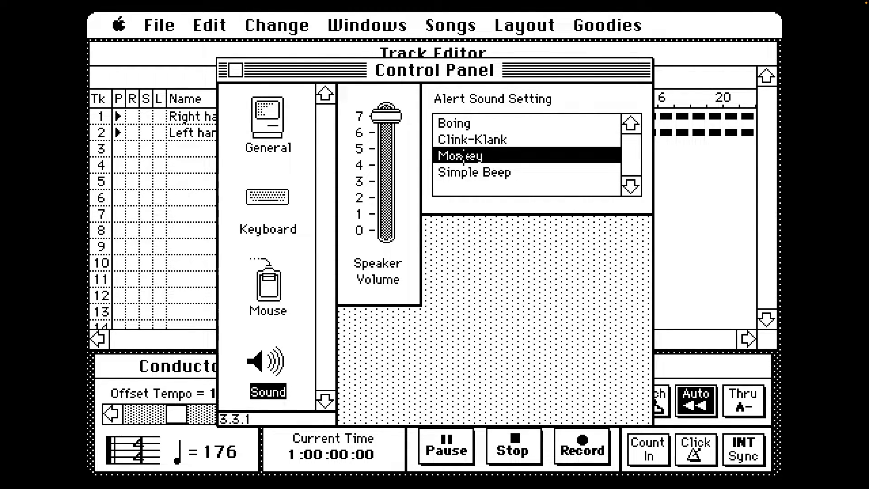
click(237, 72)
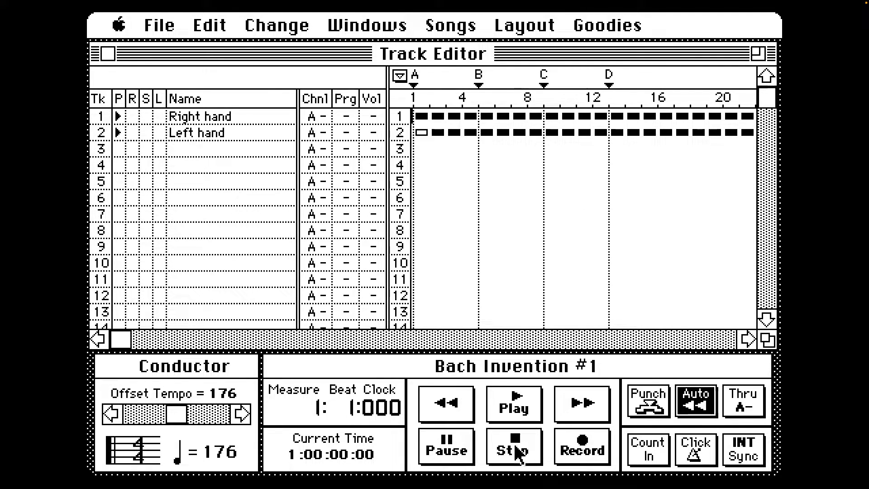
Step: Play and stop the song, then open the Event List Editor for the Right hand track
click(519, 411)
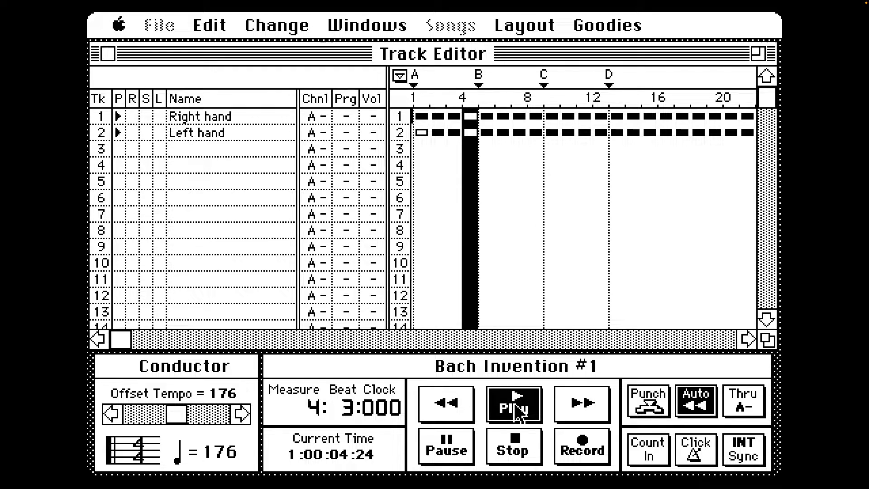
click(513, 452)
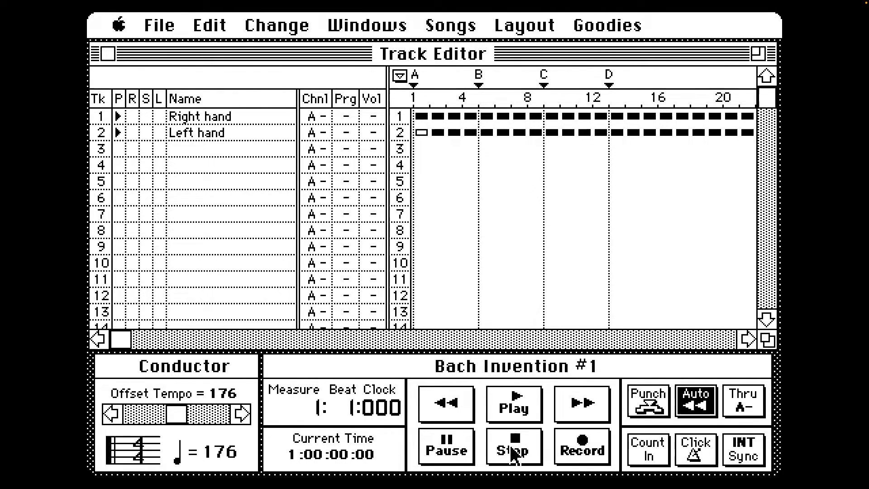
click(117, 117)
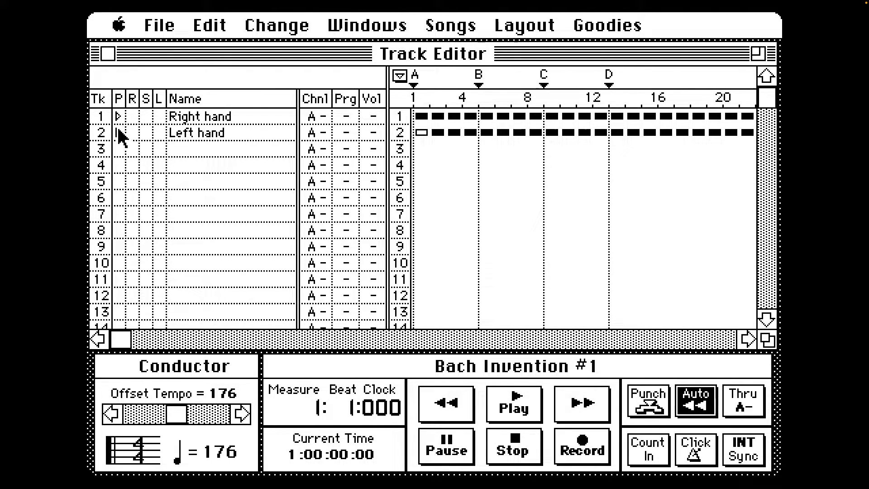
click(477, 19)
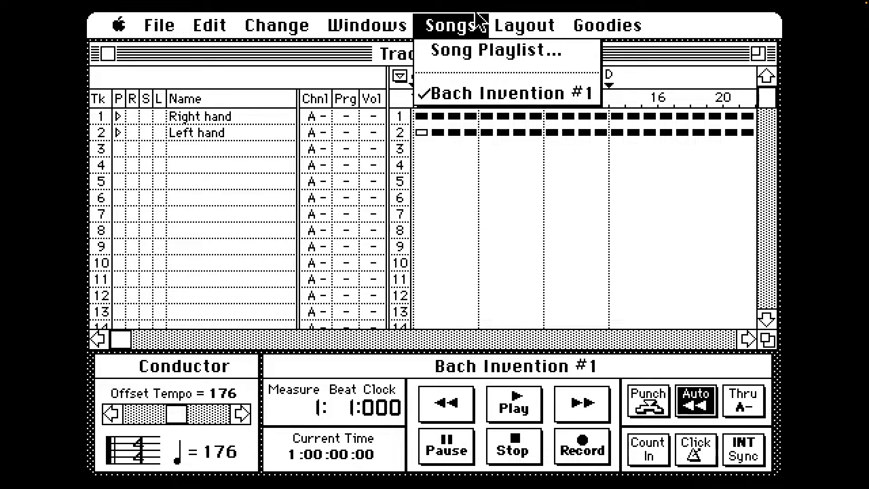
drag(476, 15, 380, 75)
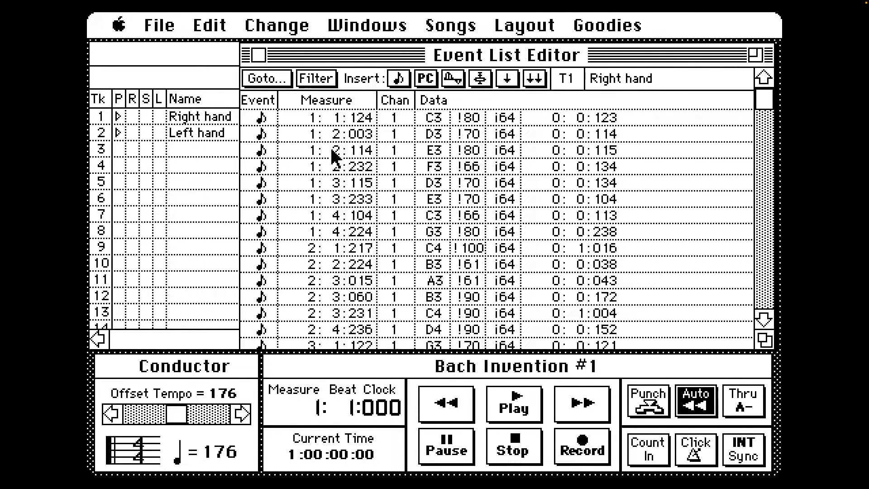
Step: Open the Step Editor piano roll and play the song briefly in it
click(355, 25)
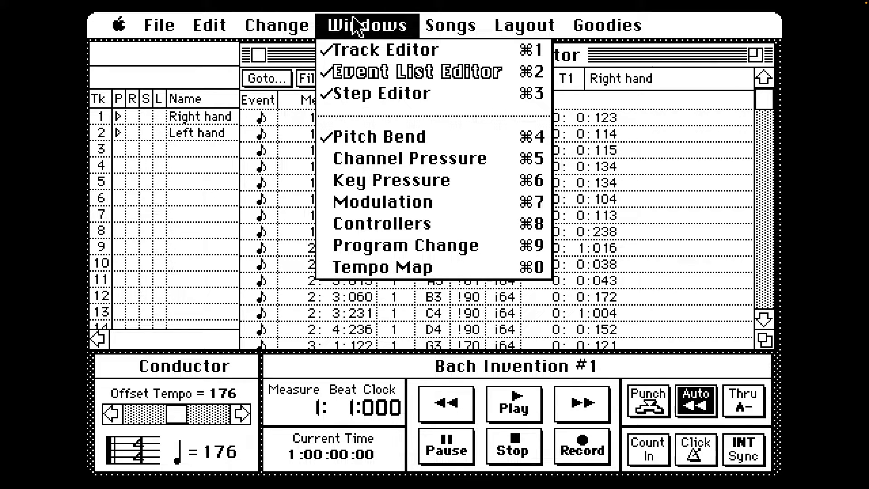
drag(355, 25, 353, 92)
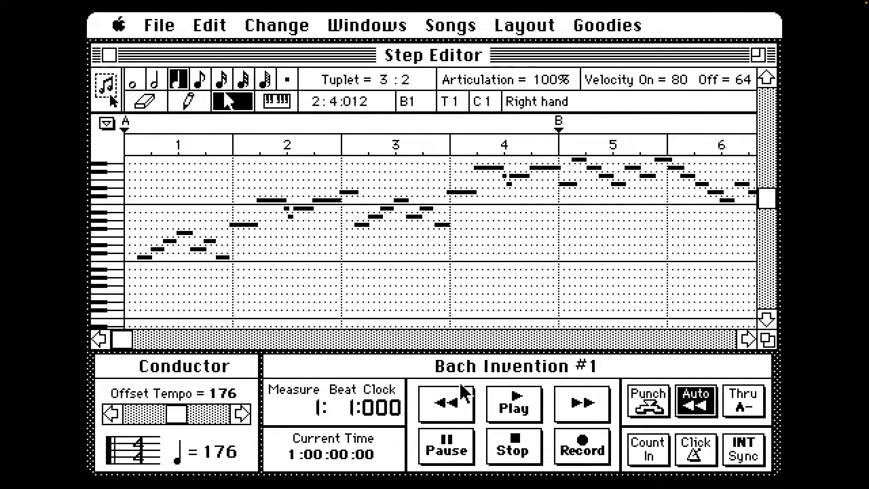
click(508, 405)
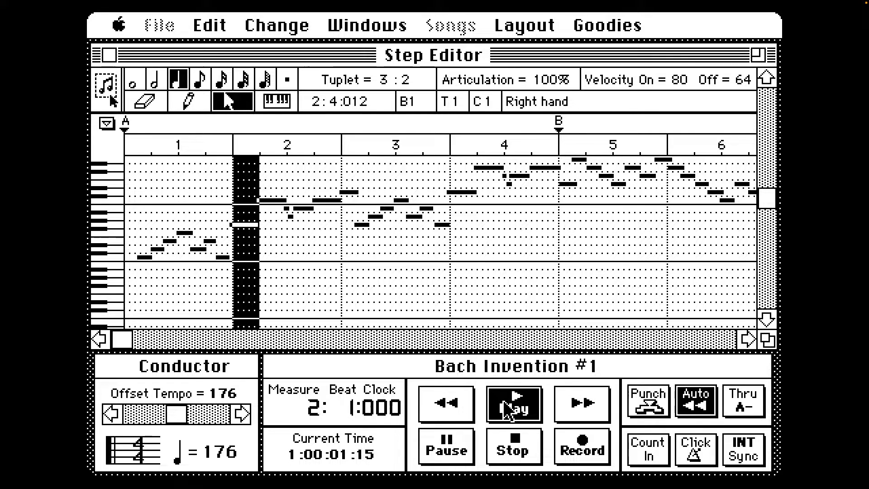
click(510, 446)
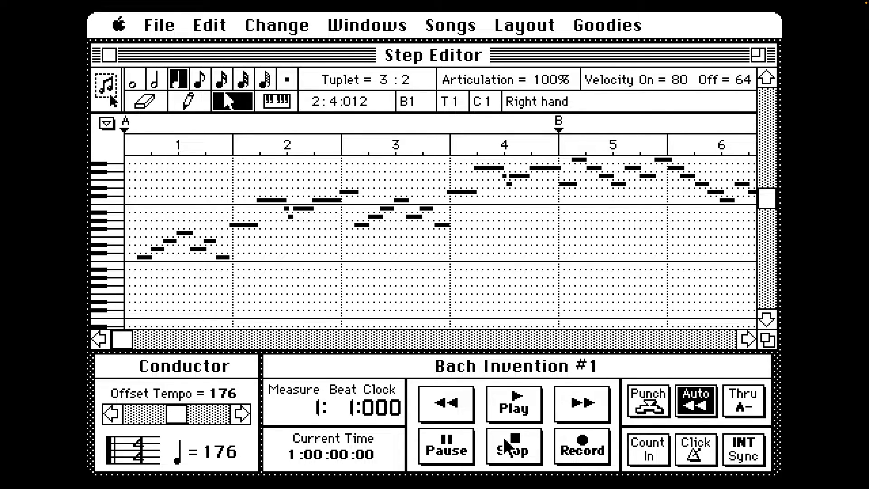
Step: Play the song from the start with the metronome click on, then turn the metronome off
click(701, 448)
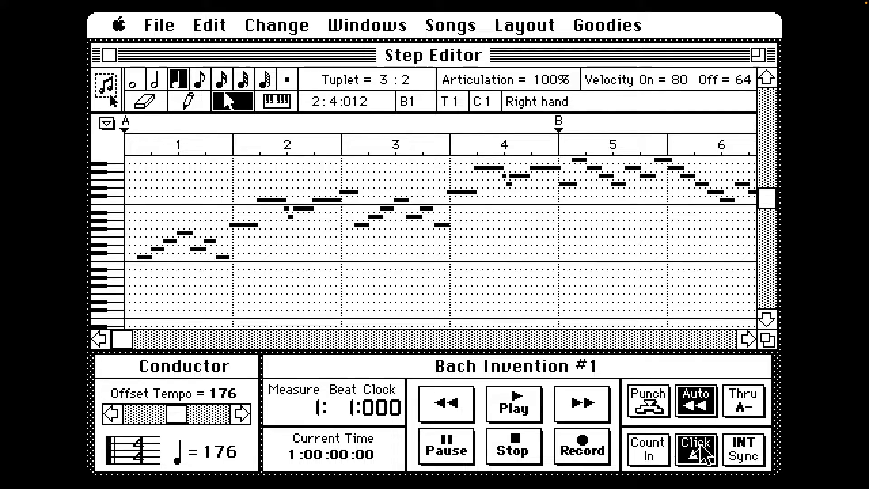
click(502, 452)
click(446, 405)
click(504, 407)
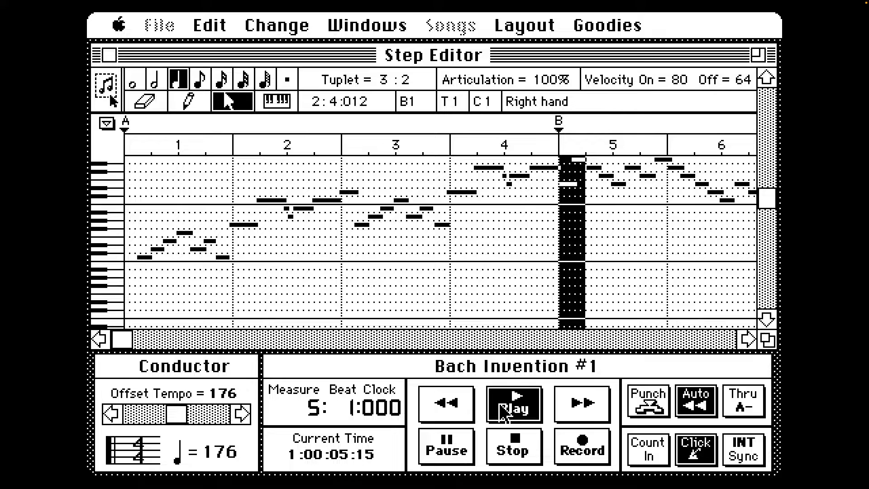
click(513, 446)
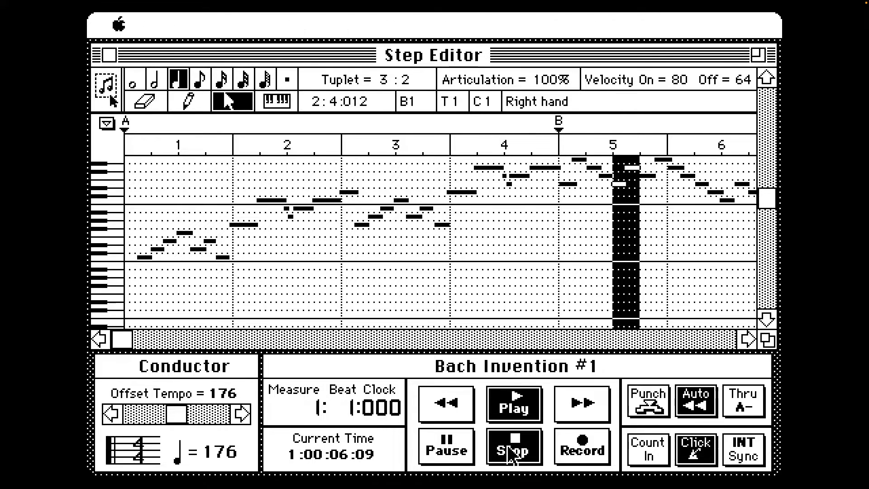
click(699, 448)
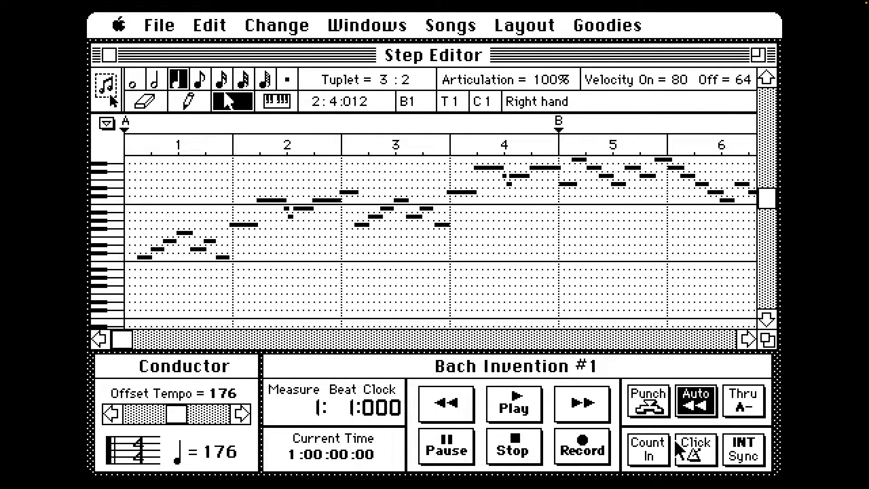
Step: Browse the Songs menu and bring up the Windows menu of editing windows
click(482, 17)
mouse_move(506, 16)
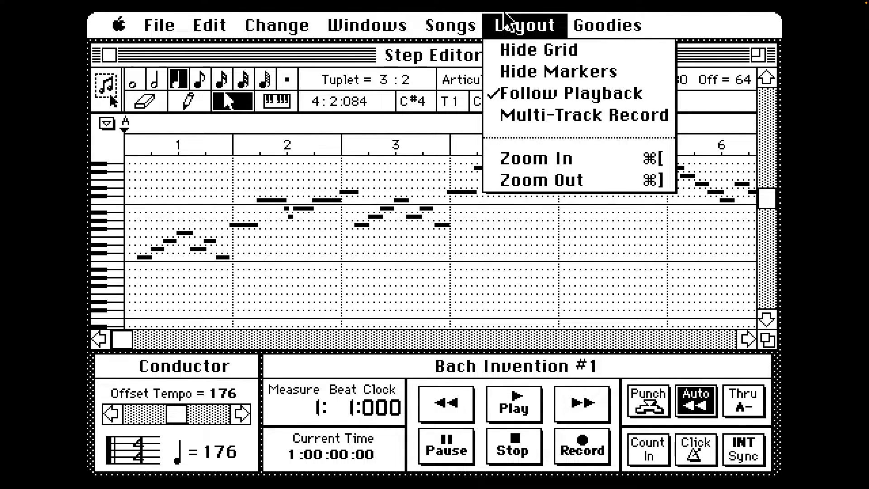
mouse_move(358, 26)
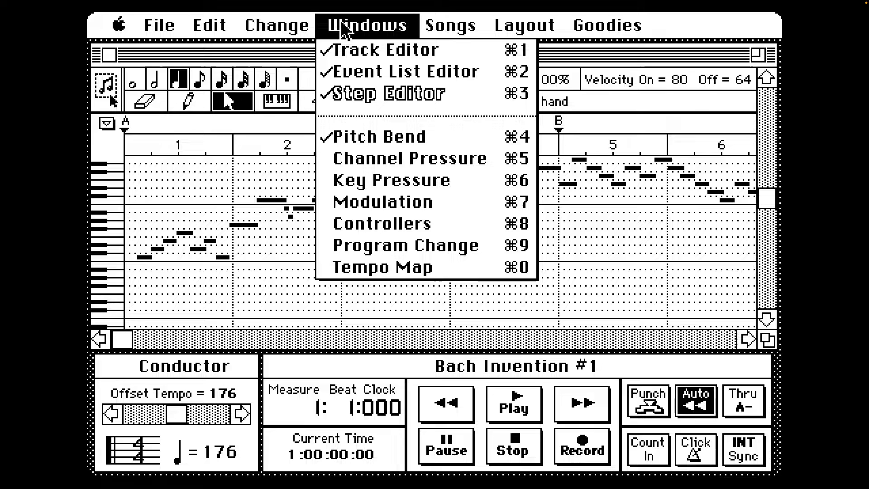
Step: Open the Controllers window, then cancel the Conductor dialog, leaving the tempo at 176
click(371, 225)
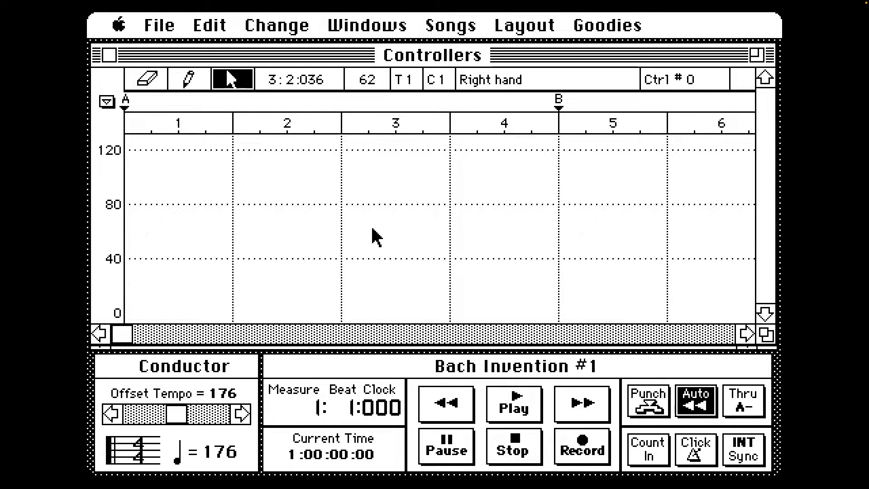
click(259, 14)
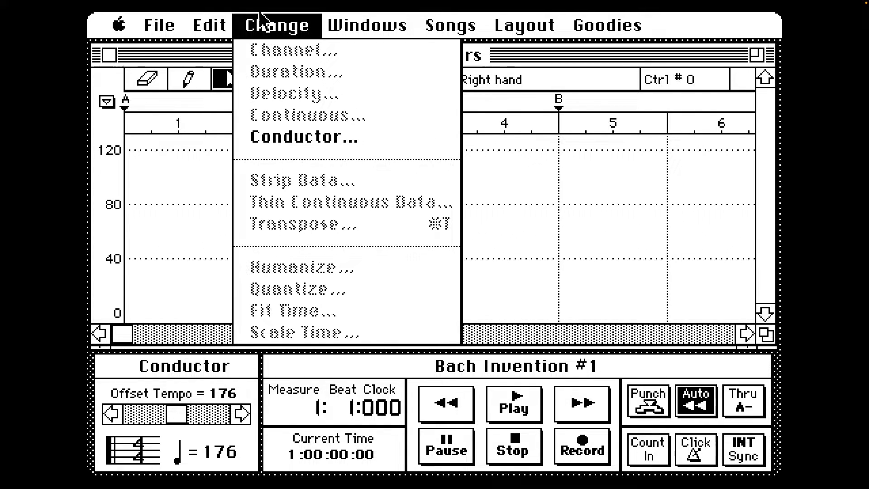
drag(258, 14, 155, 13)
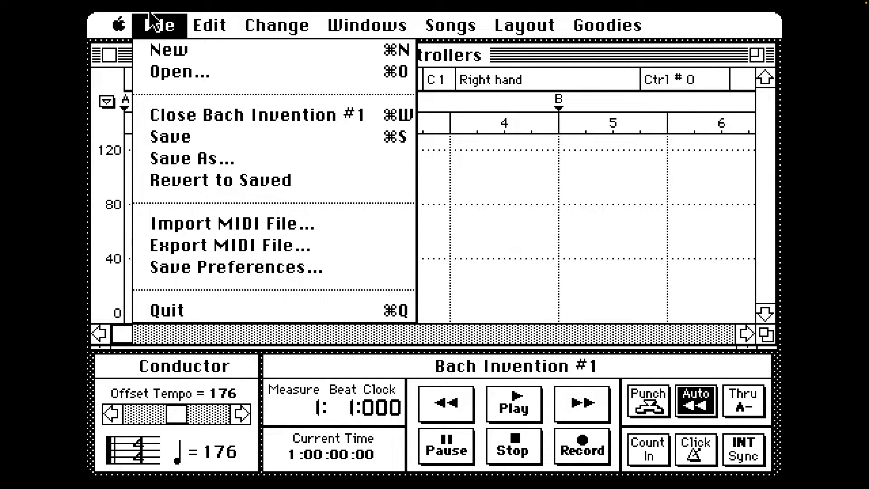
drag(151, 13, 289, 148)
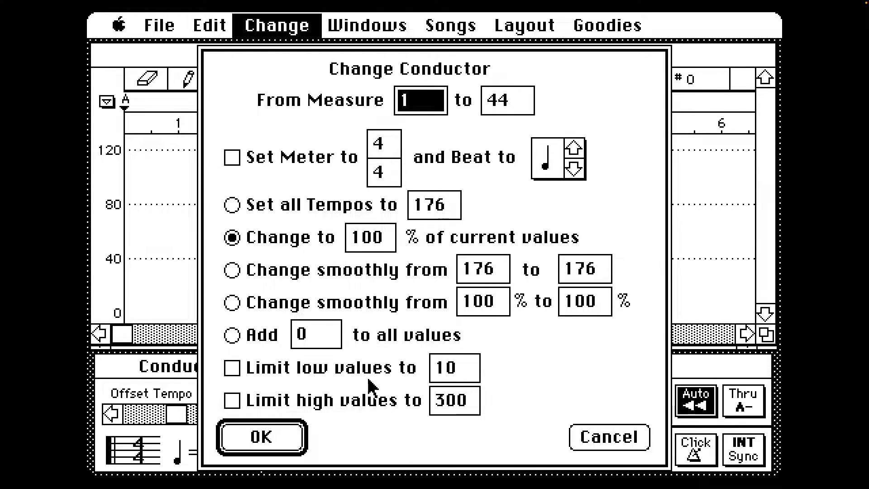
click(635, 443)
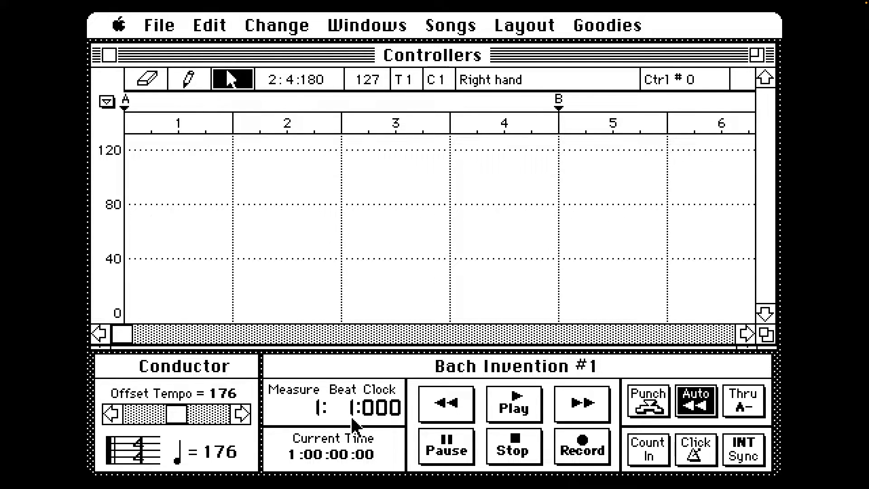
click(506, 411)
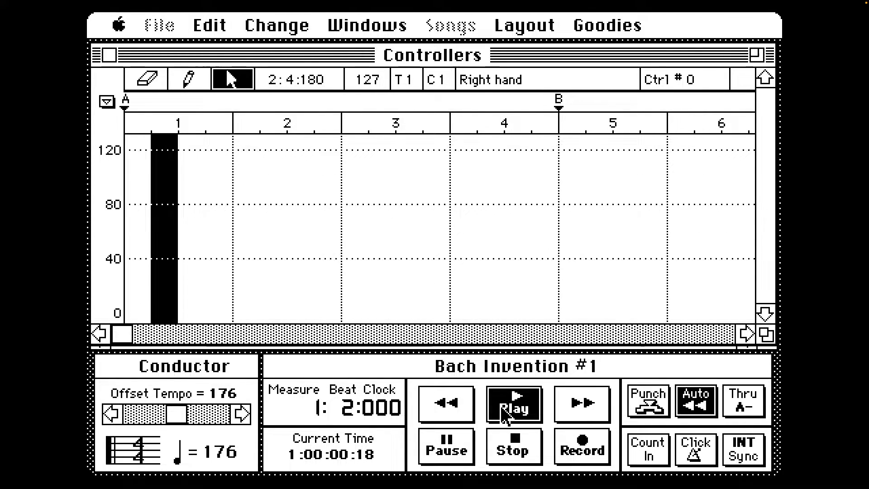
click(510, 448)
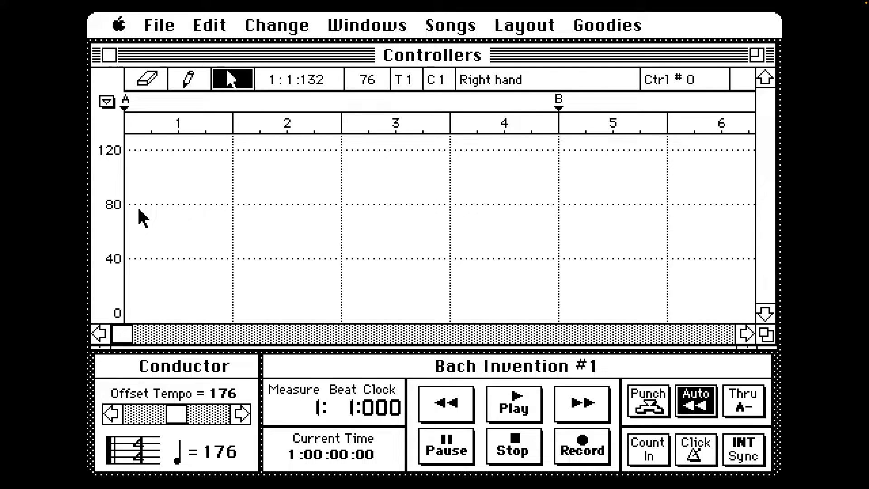
click(442, 31)
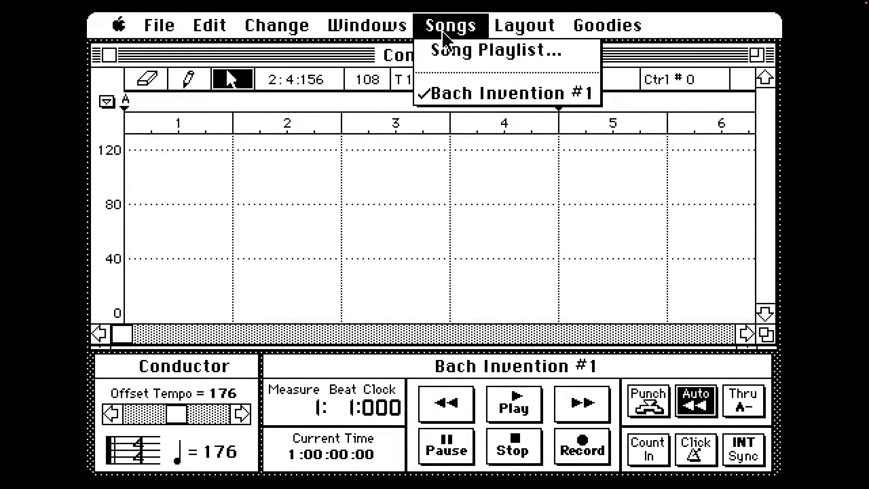
drag(442, 37, 457, 53)
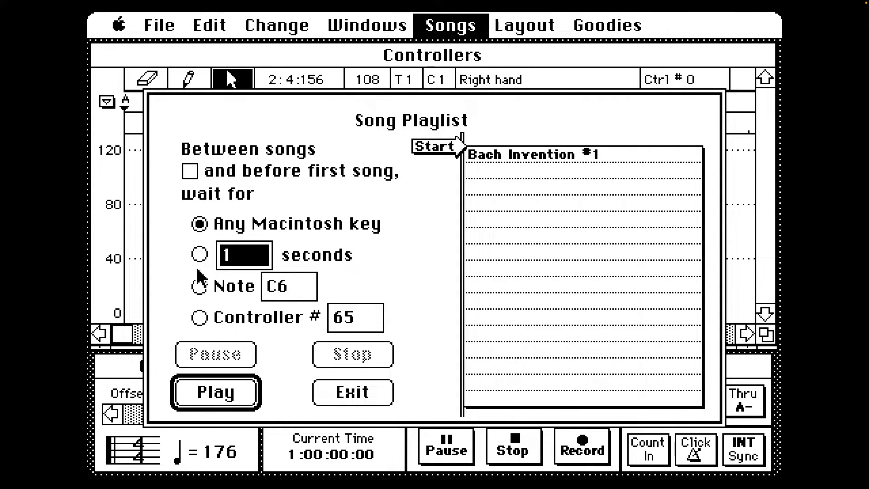
click(353, 390)
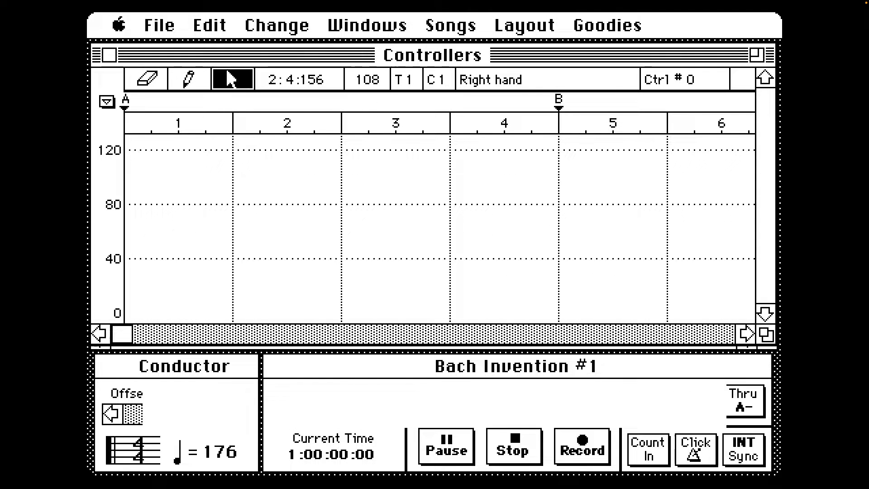
drag(408, 24, 606, 235)
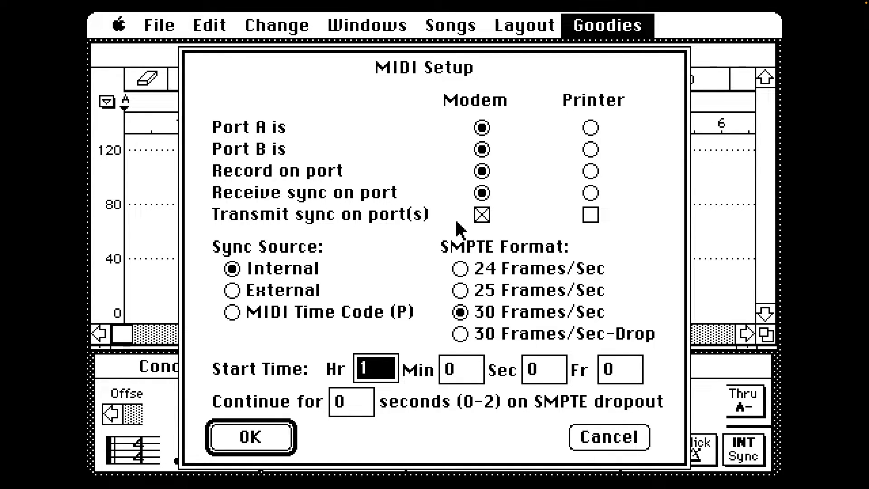
click(606, 437)
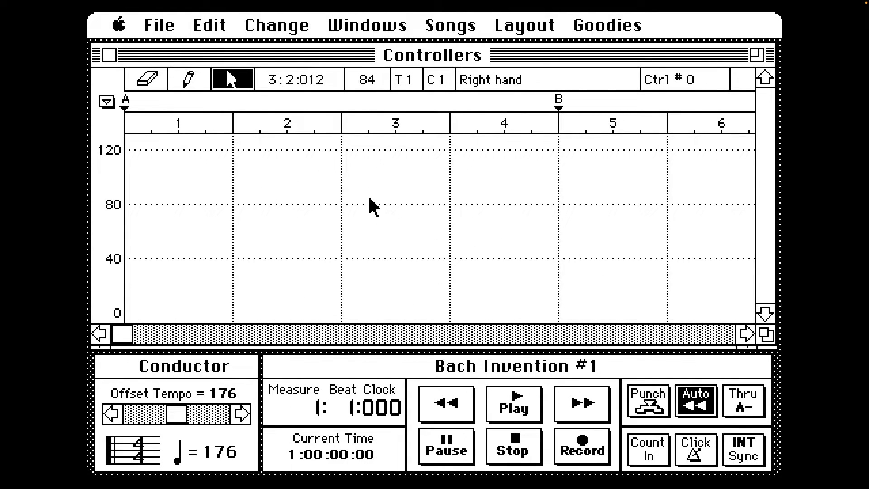
drag(418, 18, 178, 25)
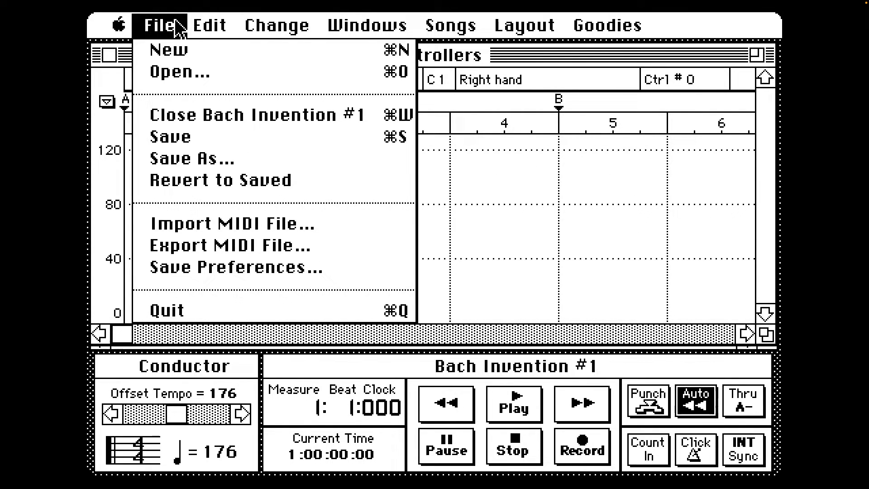
drag(160, 32, 127, 32)
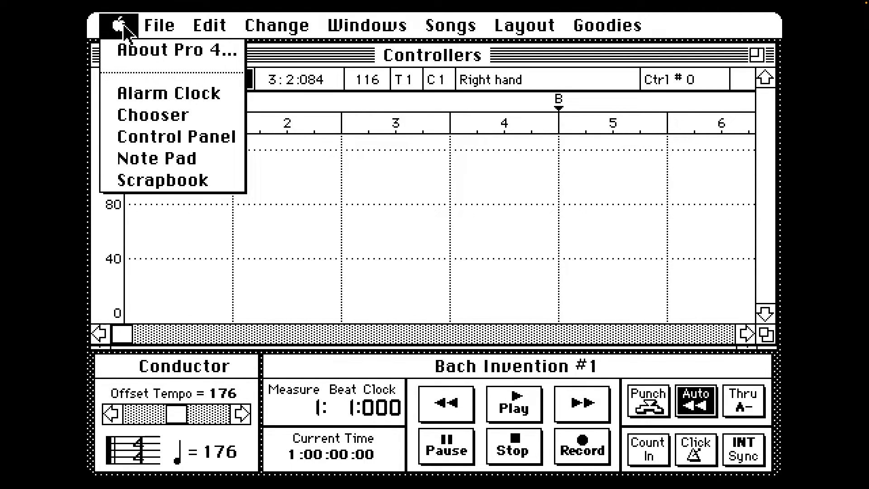
drag(125, 27, 123, 27)
click(124, 27)
click(123, 27)
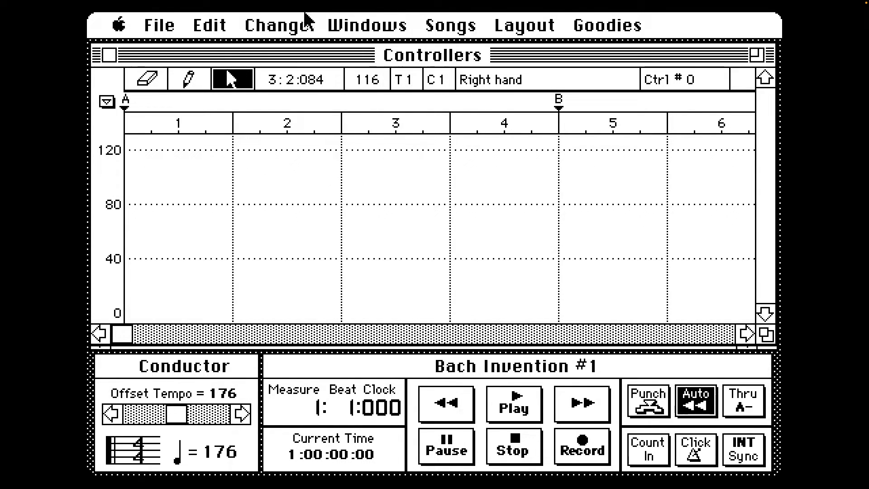
click(602, 27)
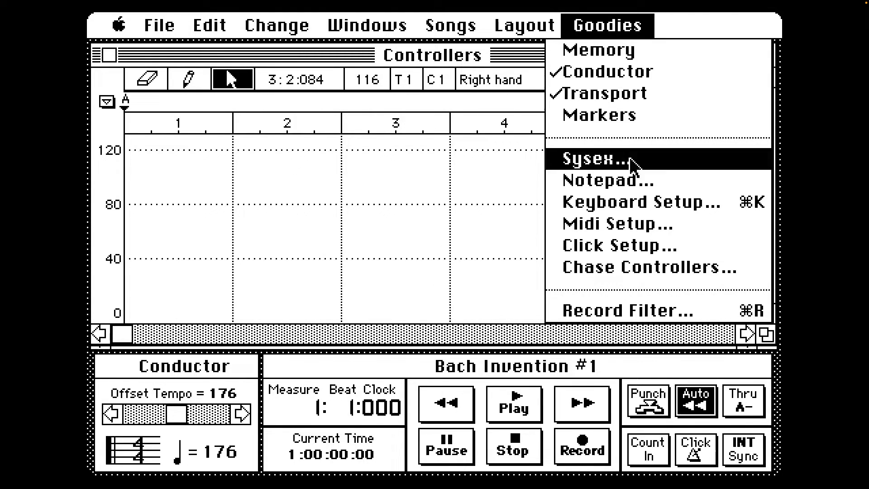
click(646, 211)
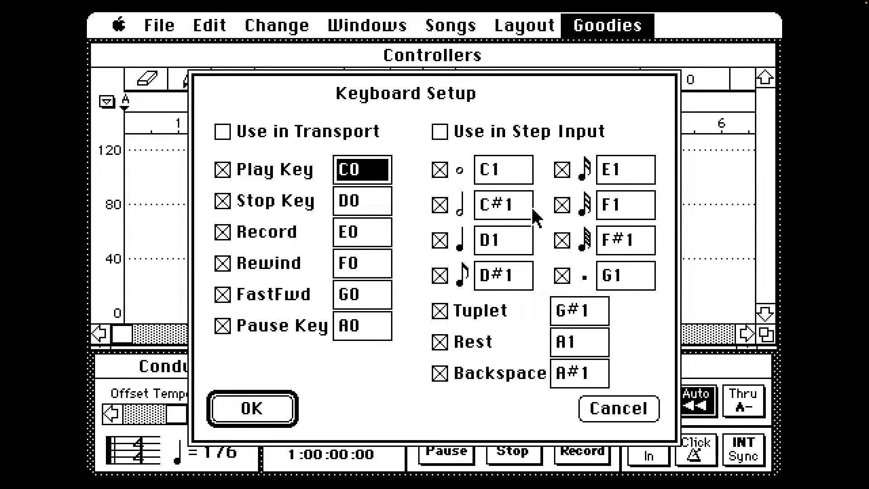
click(621, 412)
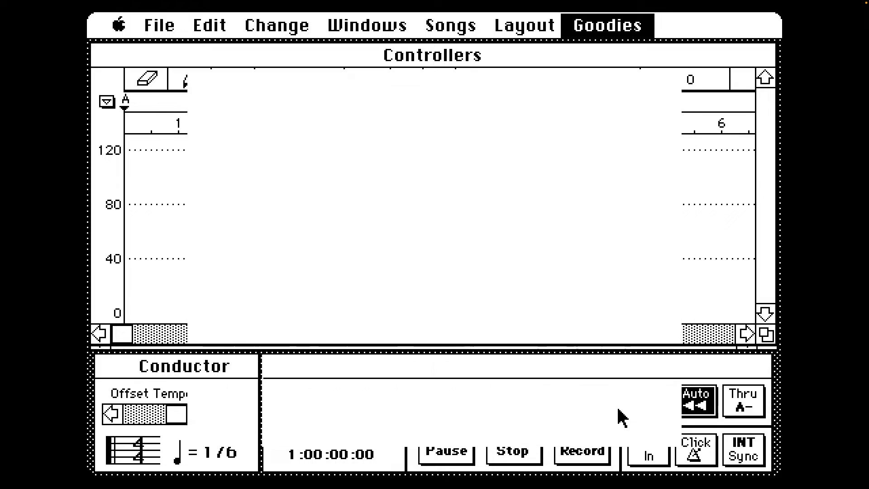
drag(603, 18, 595, 161)
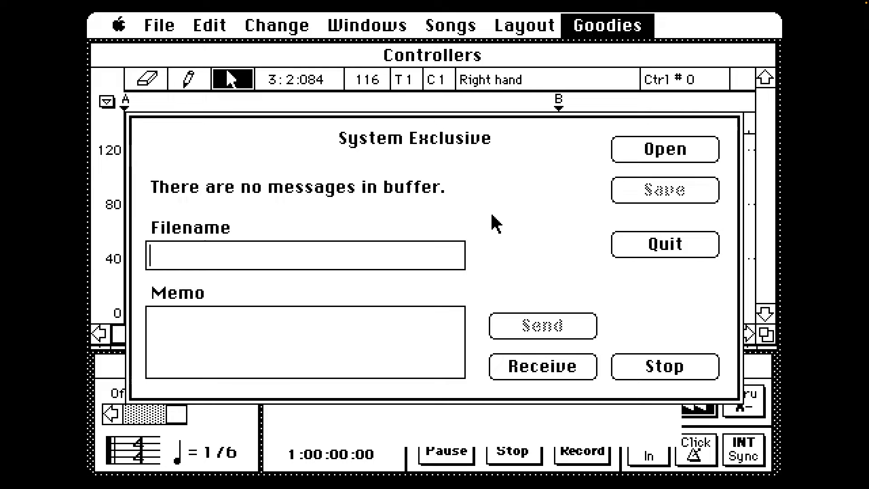
click(658, 249)
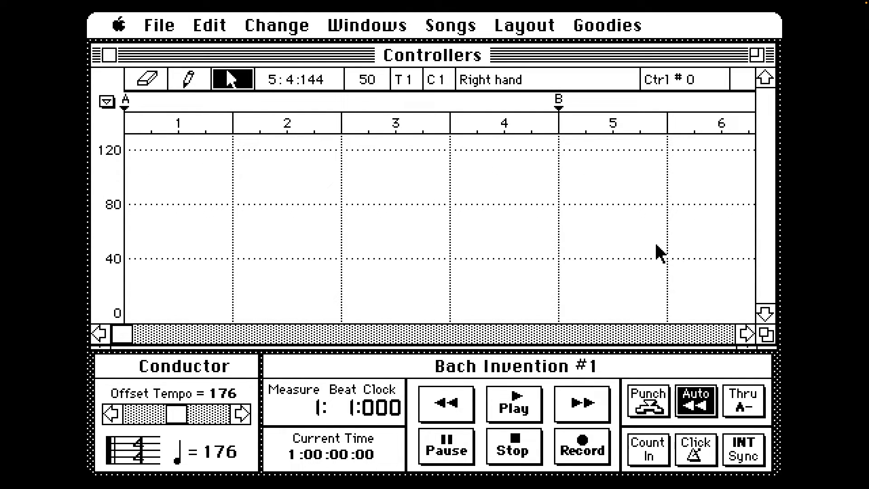
Step: Switch to the Key Pressure editor, then choose File > Quit
click(530, 23)
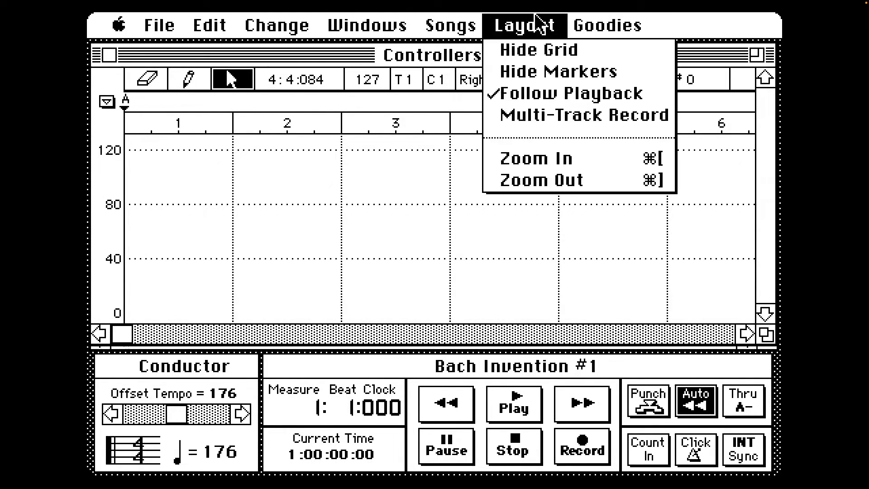
drag(536, 21, 369, 189)
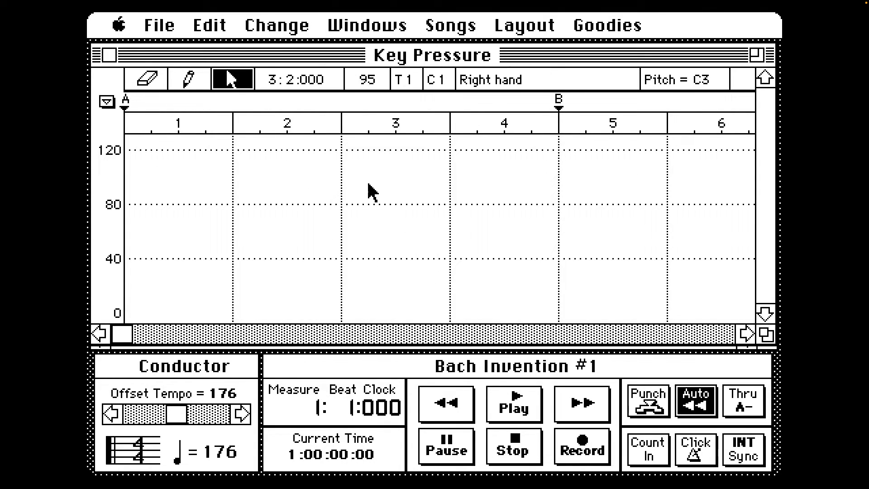
drag(118, 25, 172, 320)
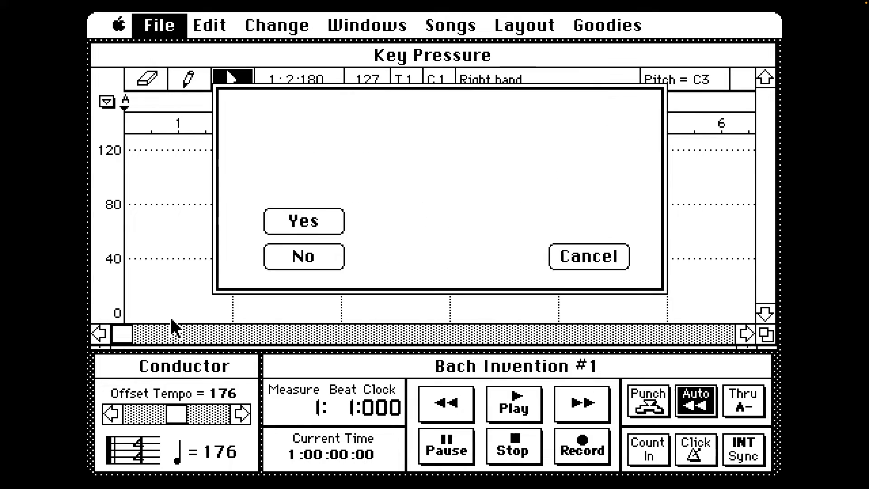
Step: Quit without saving Bach Invention #1 and open Invention MidiFile from the Master Tracks Pro 4 folder
click(301, 268)
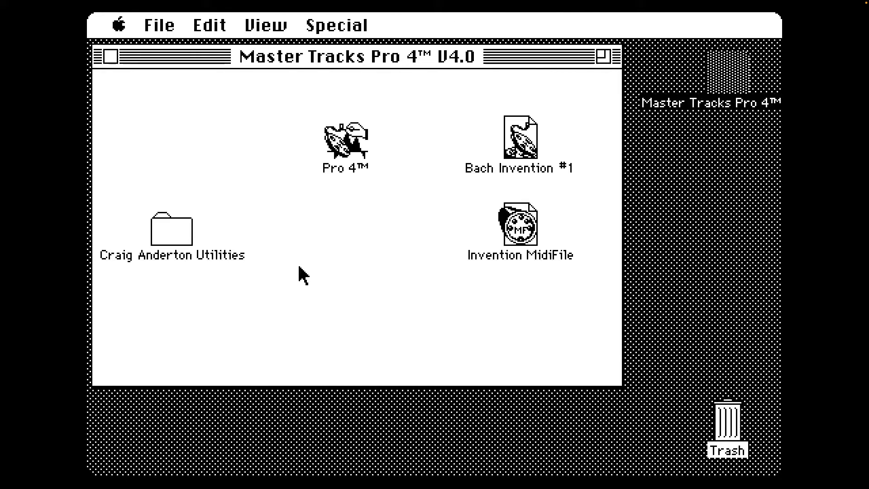
double_click(519, 229)
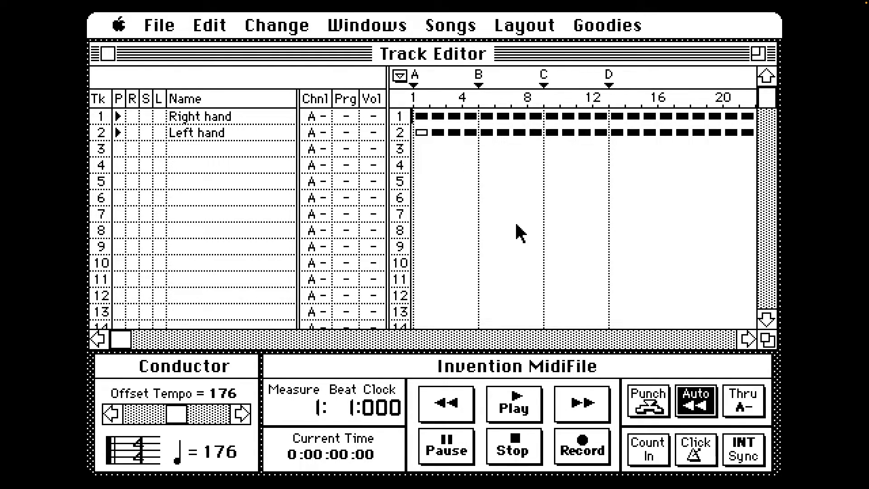
Step: Play Invention MidiFile briefly, switch on Count In, then play and stop it again
click(516, 409)
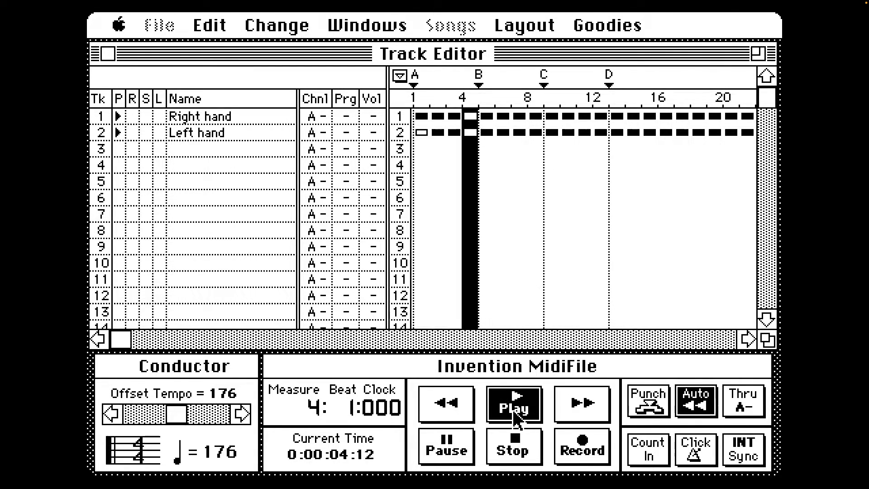
click(513, 446)
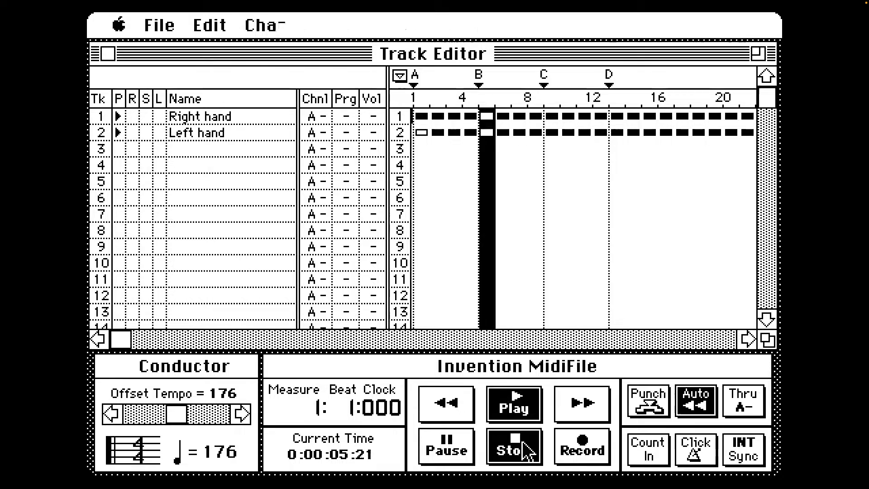
click(651, 449)
click(516, 403)
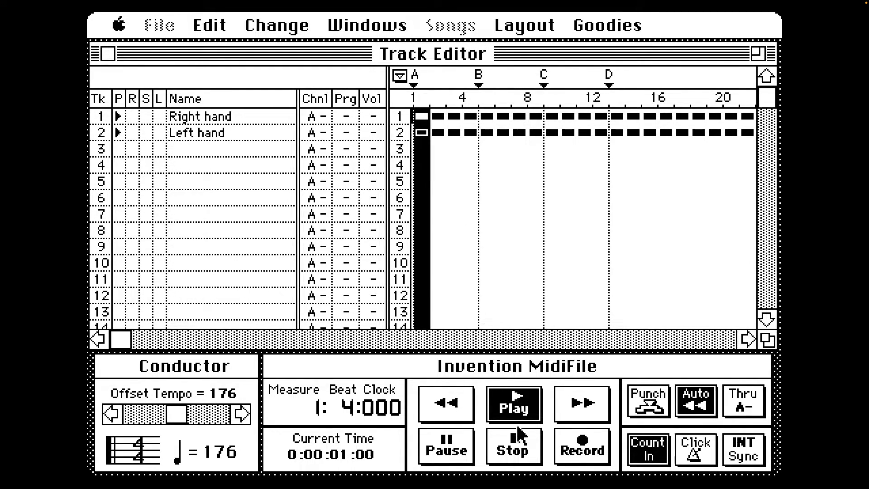
click(517, 444)
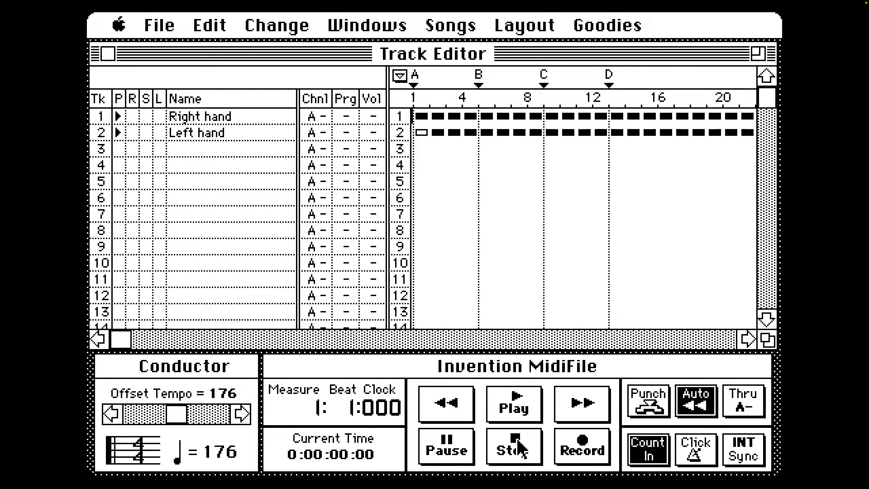